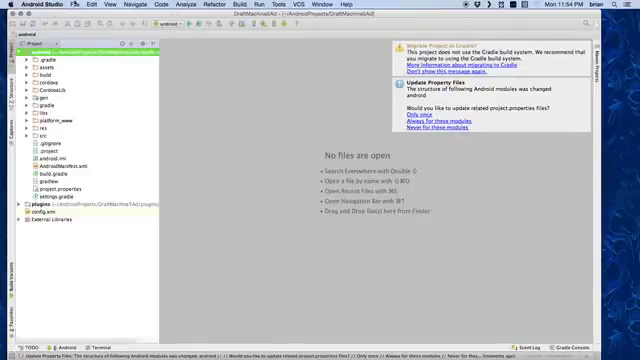
Step: Close the DraftMachine5Ad project from the File menu
left_click(75, 4)
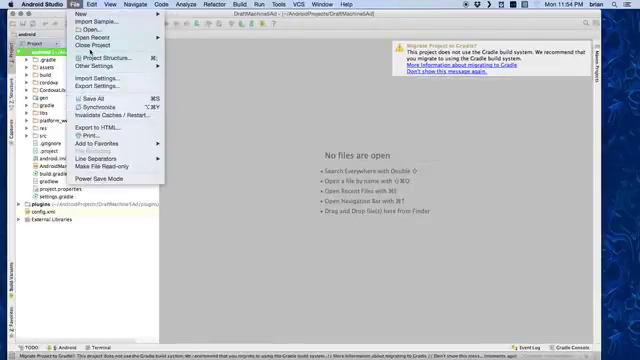
left_click(90, 45)
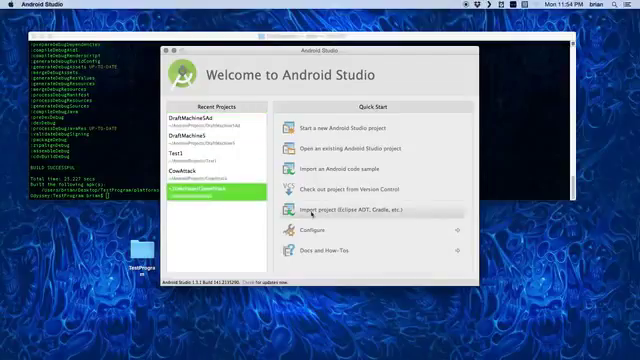
Step: Start an Eclipse/Gradle project import and select the Desktop/TestProgram folder
left_click(312, 210)
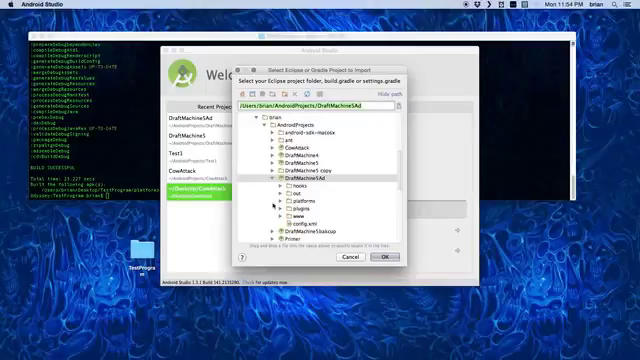
left_click(272, 178)
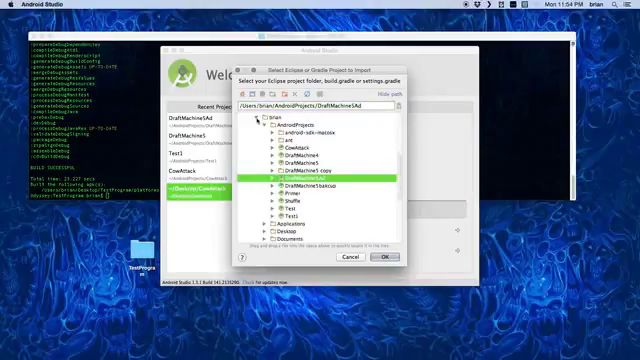
left_click(264, 124)
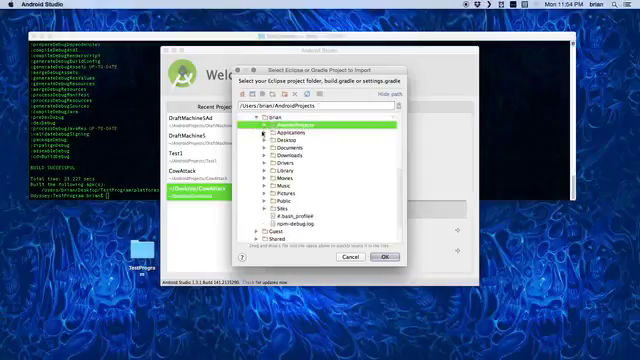
scroll(264, 170, "down", 3)
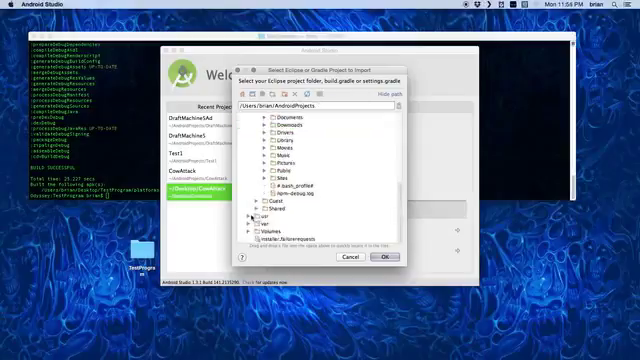
scroll(252, 218, "up", 4)
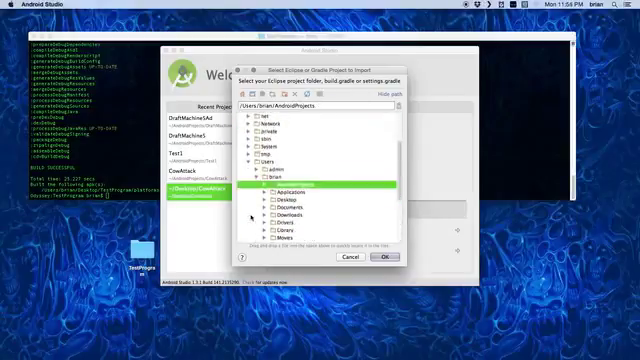
scroll(252, 218, "up", 4)
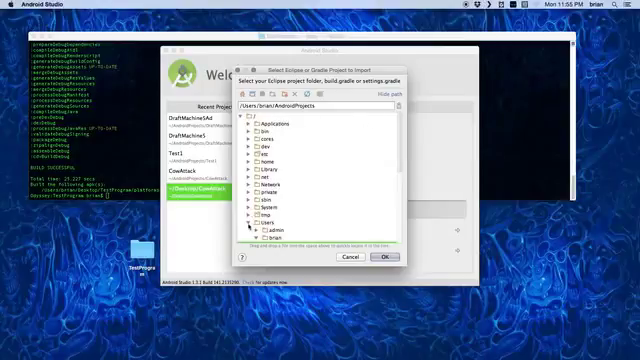
scroll(248, 221, "down", 3)
scroll(260, 210, "down", 3)
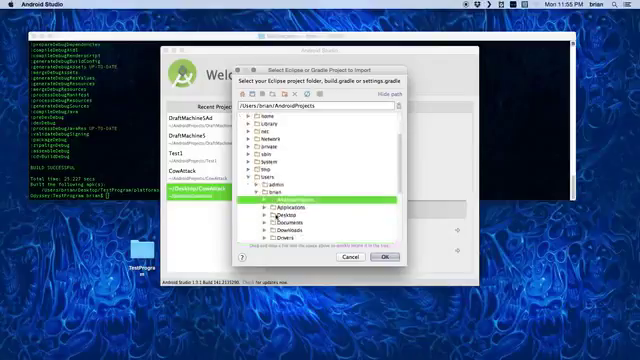
left_click(285, 215)
scroll(273, 215, "down", 3)
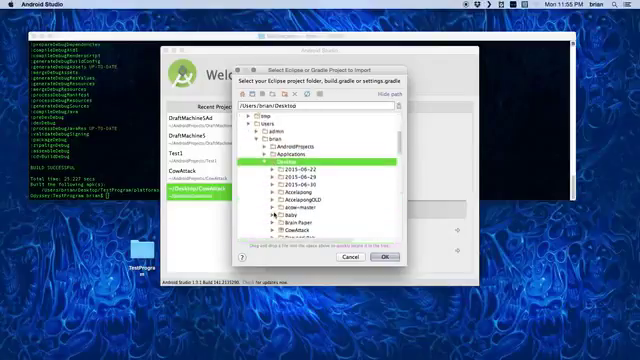
scroll(273, 215, "down", 3)
scroll(273, 215, "down", 2)
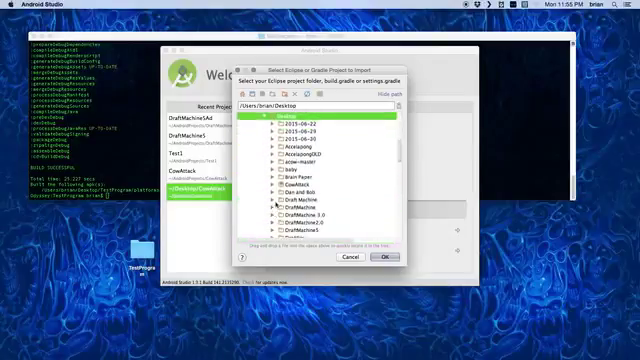
scroll(273, 200, "down", 3)
scroll(273, 200, "down", 3)
scroll(273, 200, "down", 2)
scroll(273, 200, "down", 3)
scroll(273, 200, "down", 3)
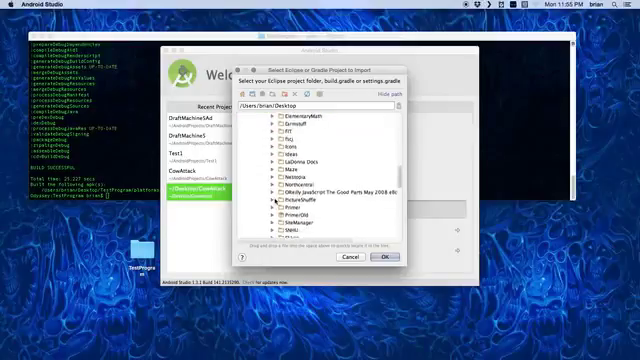
scroll(273, 200, "down", 2)
scroll(273, 200, "down", 2)
scroll(273, 200, "down", 2)
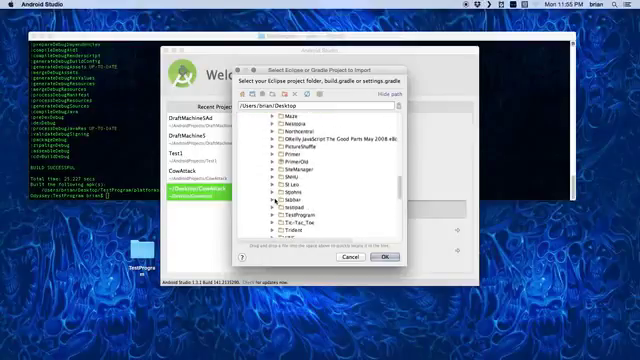
scroll(273, 200, "down", 2)
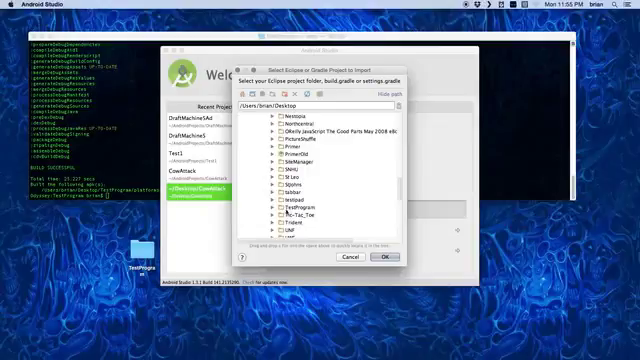
left_click(290, 207)
Step: Confirm TestProgram, keep 'create from existing sources' and its name, then review CordovaLib source folders
left_click(384, 257)
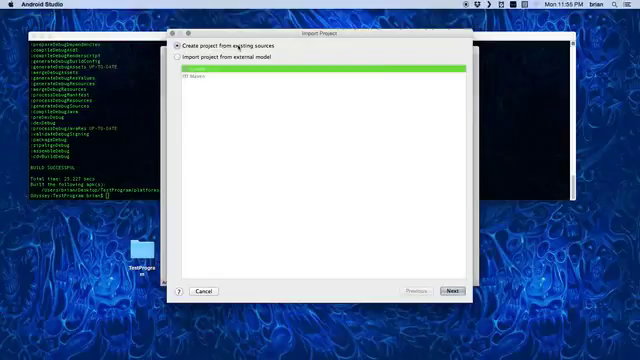
left_click(453, 291)
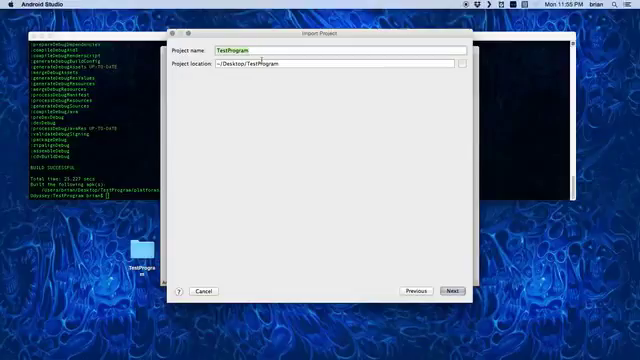
left_click(451, 291)
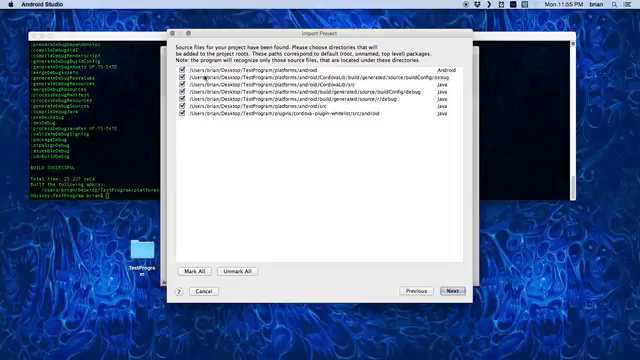
left_click(203, 78)
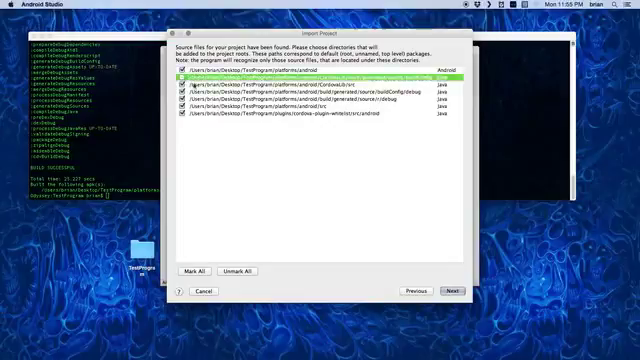
left_click(188, 85)
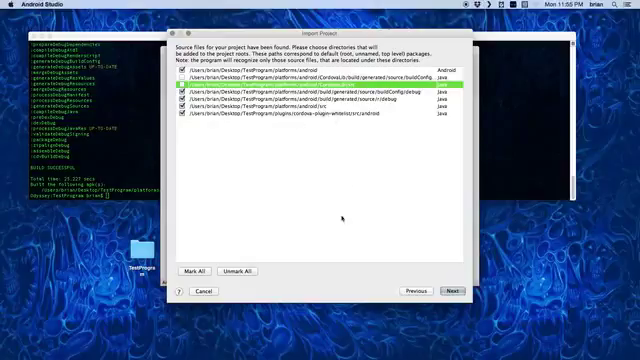
Step: Accept the source directories, exclude the classes and classes1 libraries, and accept the modules
left_click(452, 291)
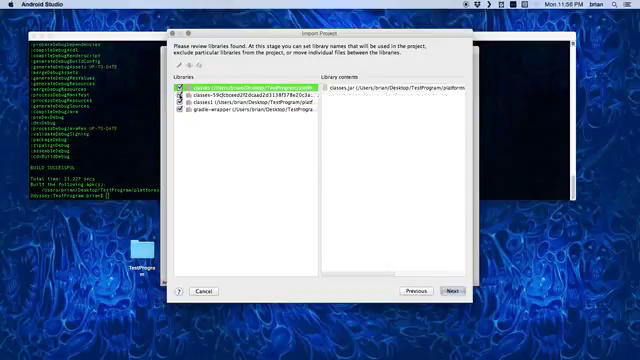
left_click(201, 95)
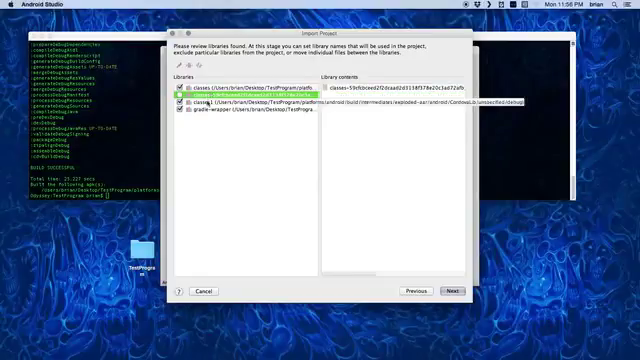
left_click(203, 102)
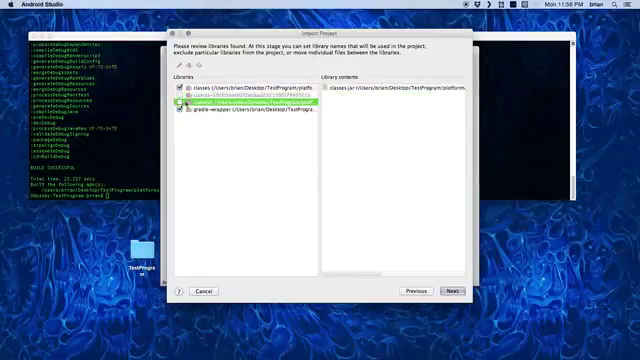
left_click(180, 102)
left_click(195, 109)
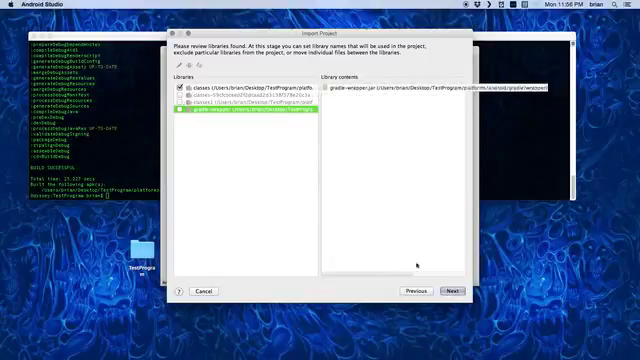
left_click(452, 291)
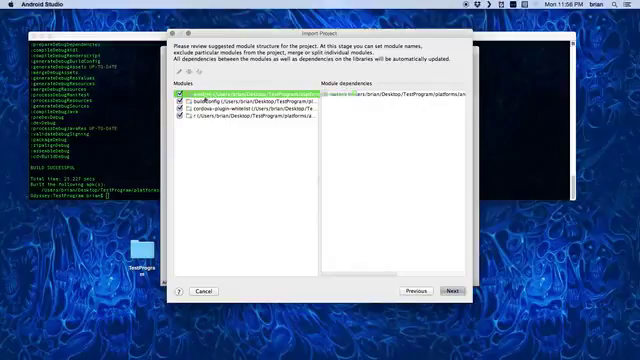
left_click(452, 291)
Step: Choose Android API 22 Platform as the project SDK and complete the import
left_click(218, 121)
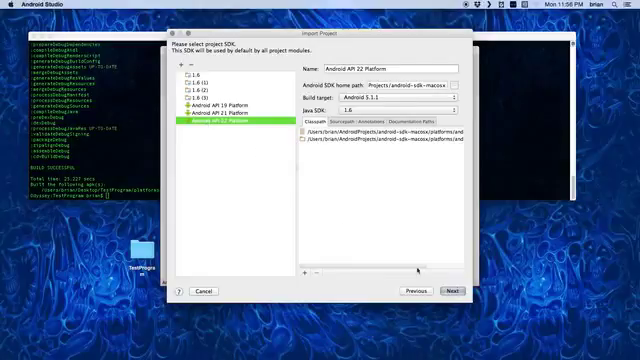
left_click(453, 291)
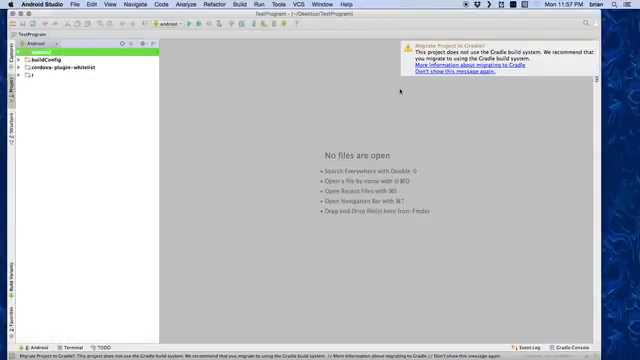
Step: Dismiss the Gradle migration notice and switch the project tree to Project view
left_click_drag(374, 14, 390, 14)
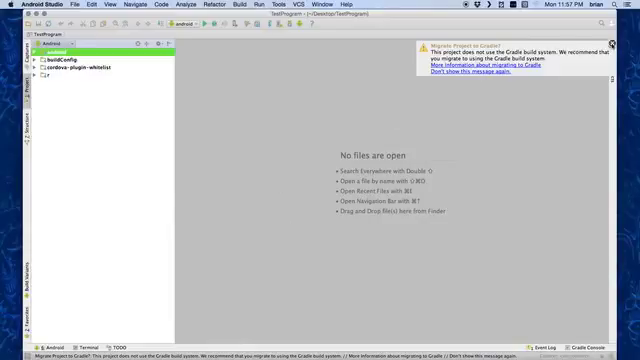
left_click(612, 44)
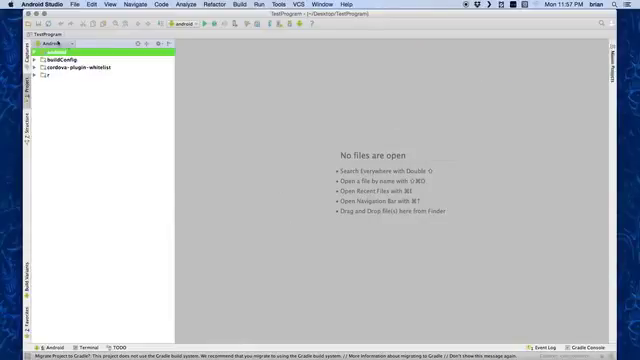
left_click(70, 45)
left_click(43, 52)
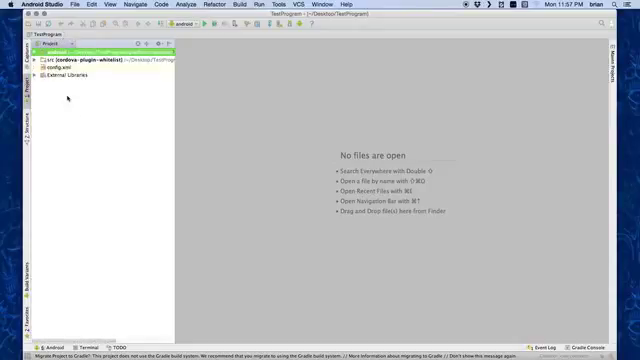
Step: Open index.html from android > assets > www in the editor
left_click(34, 52)
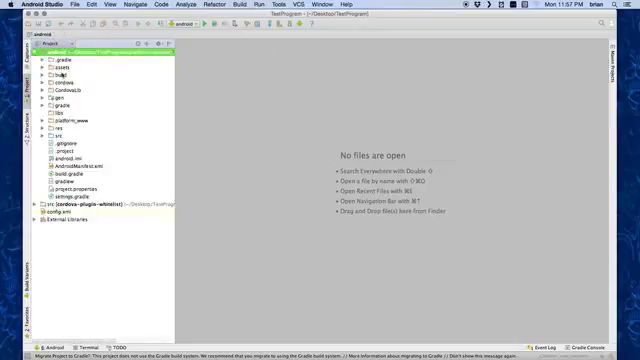
left_click(42, 67)
left_click(50, 75)
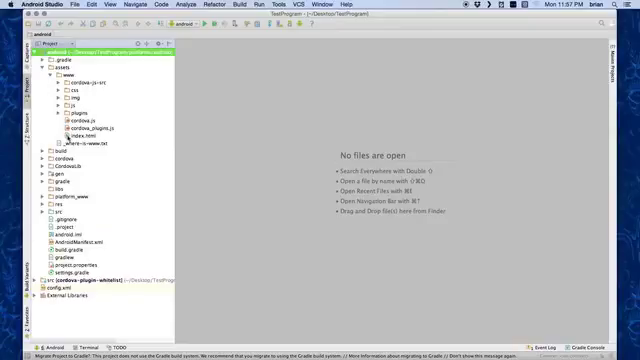
left_click(75, 135)
double_click(75, 136)
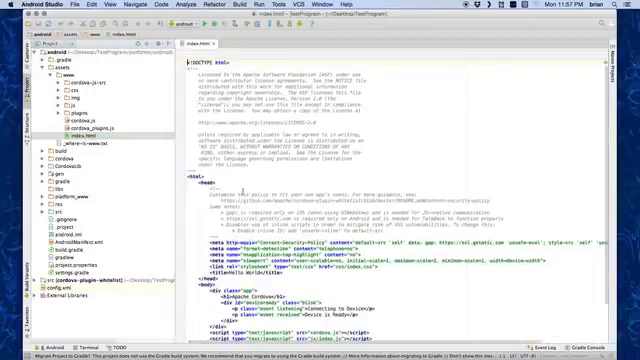
scroll(243, 212, "down", 3)
scroll(243, 150, "up", 5)
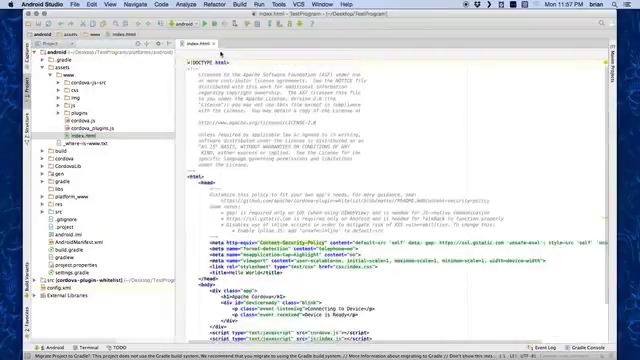
Step: Close the index.html editor tab
left_click(214, 43)
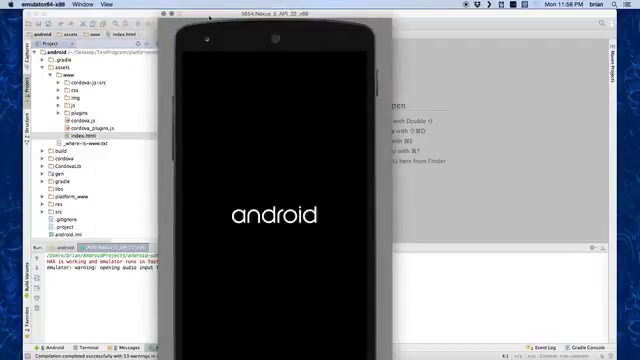
Step: Move the emulator window aside, then open and dismiss the Window menu while it boots
left_click_drag(226, 13, 340, 11)
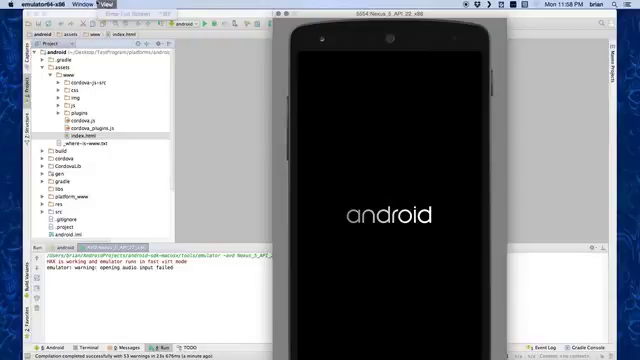
left_click(84, 4)
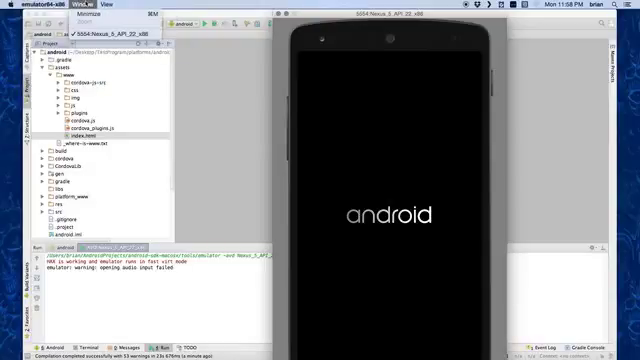
left_click(340, 30)
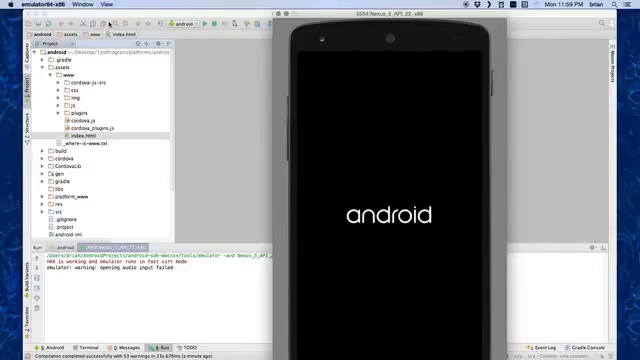
left_click(83, 5)
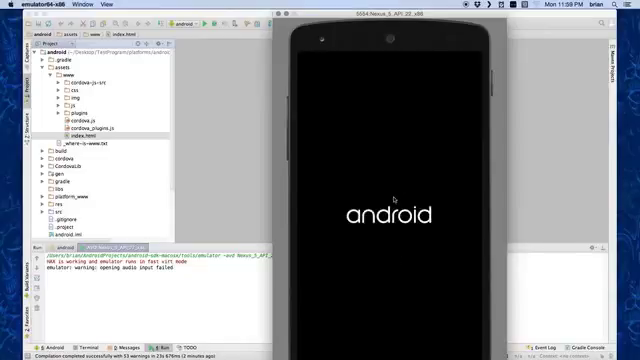
mouse_move(321, 11)
left_mouse_down()
mouse_move(116, 27)
mouse_move(352, 10)
left_mouse_up()
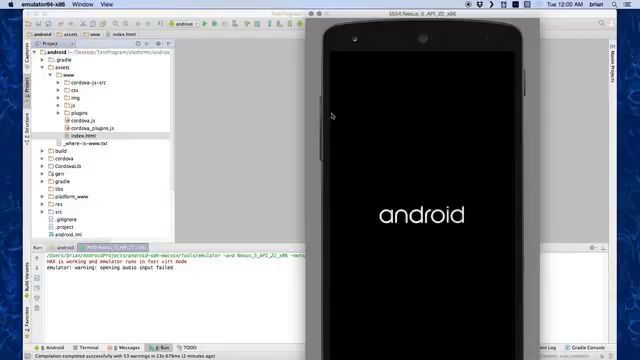
Step: Quit emulator64-x86, focus the Run log, and browse the Build menu without choosing anything
left_click(44, 4)
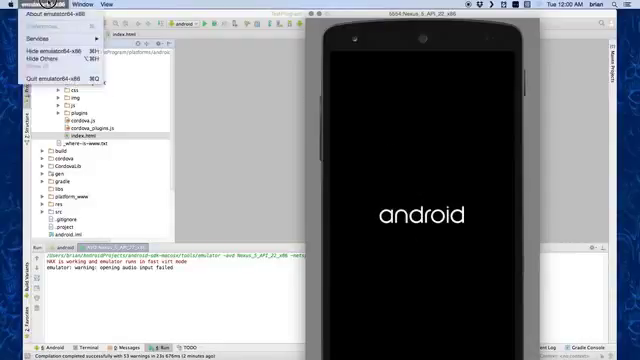
left_click(42, 78)
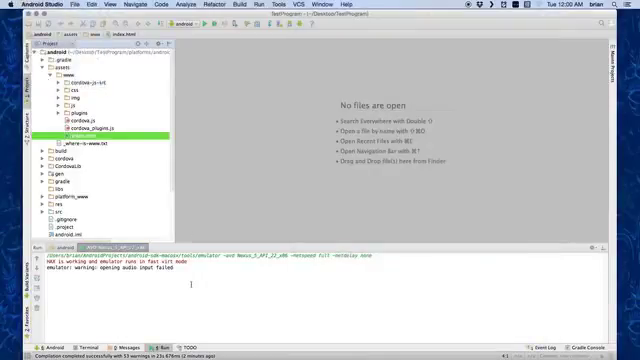
left_click(191, 272)
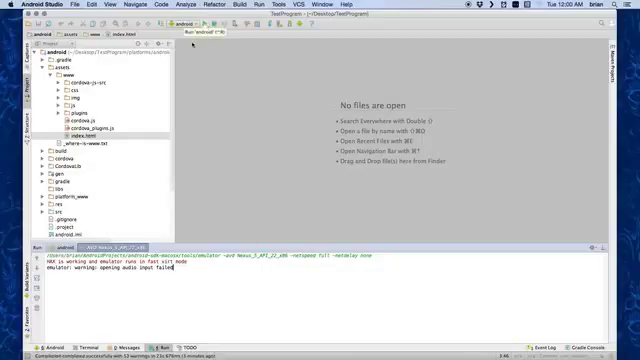
left_click(240, 4)
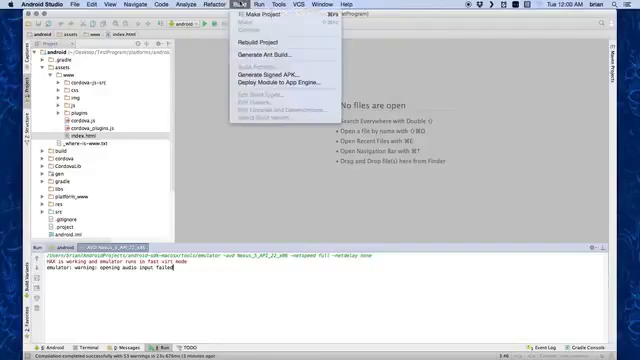
key("Escape")
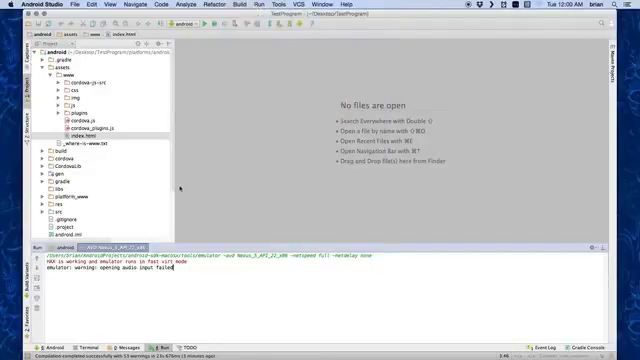